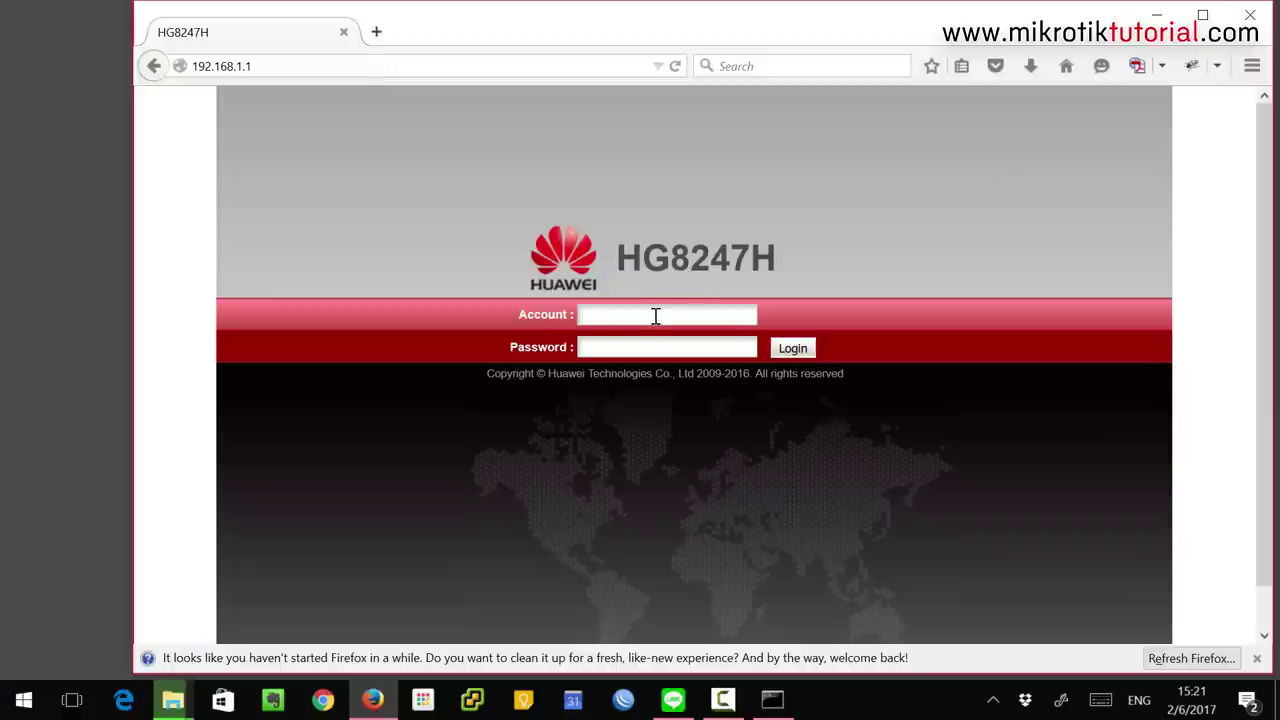
Log in to the HG8247H web interface with the admin account name and password
text(telecomadmin)
key(Tab)
text(admintelecom)
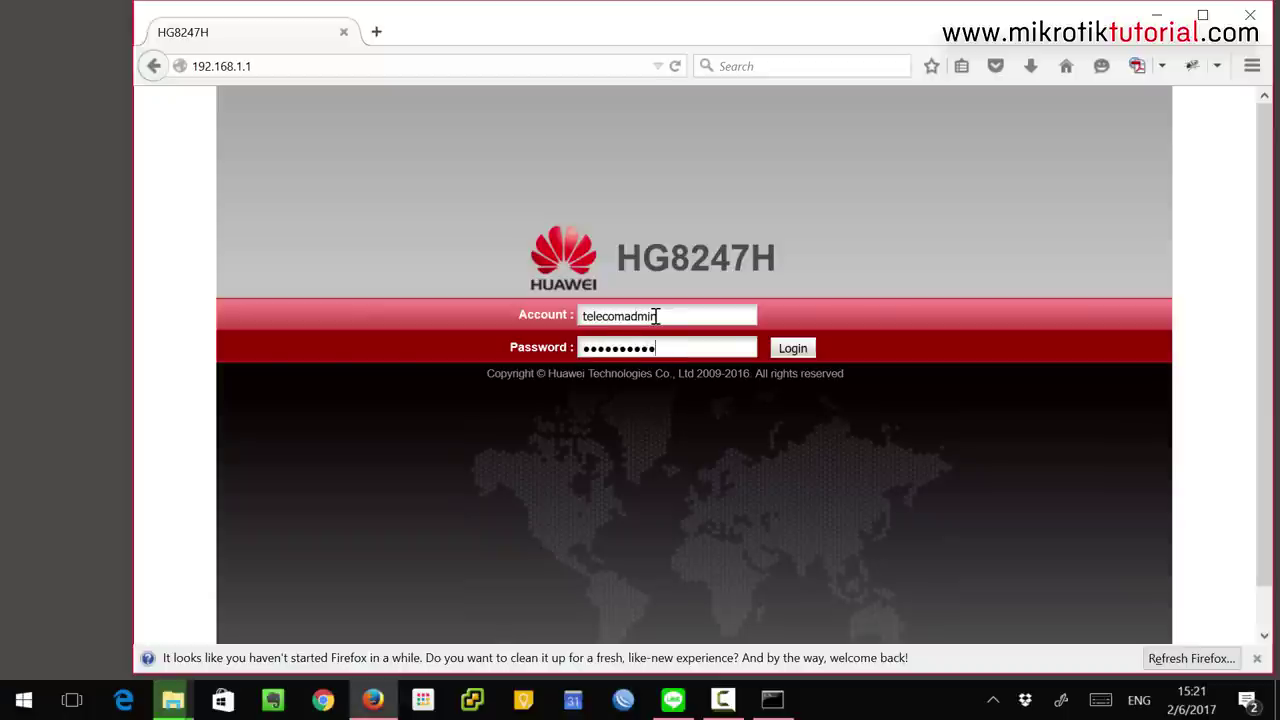
click(797, 347)
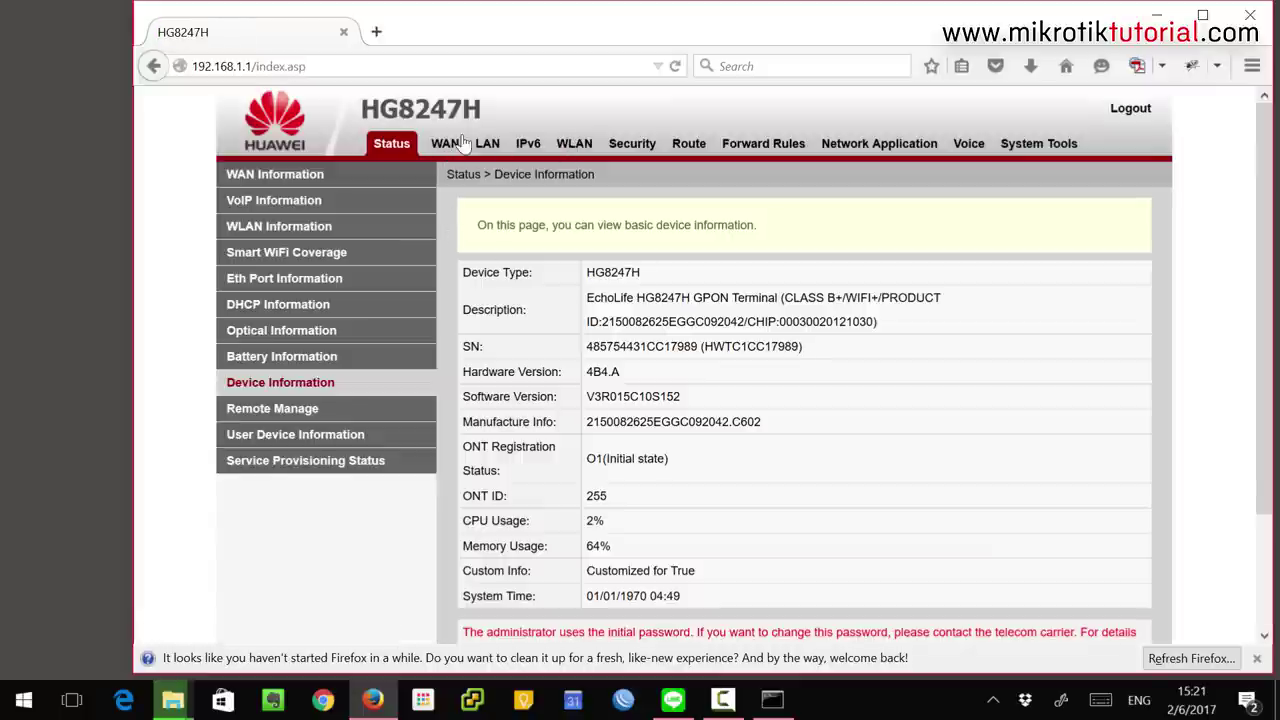
click(453, 145)
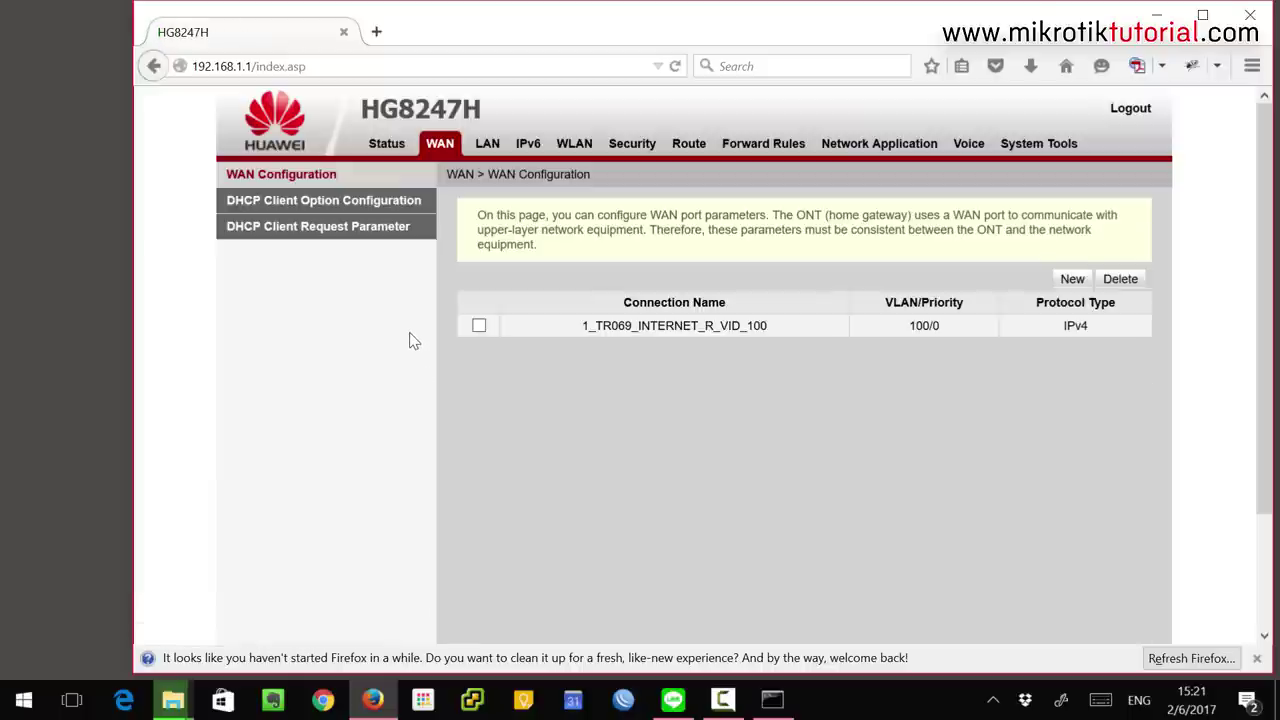
Untick LAN2, LAN3 and LAN4 on 1_TR069_INTERNET_R_VID_100 so only LAN1 stays bound, and apply
click(678, 330)
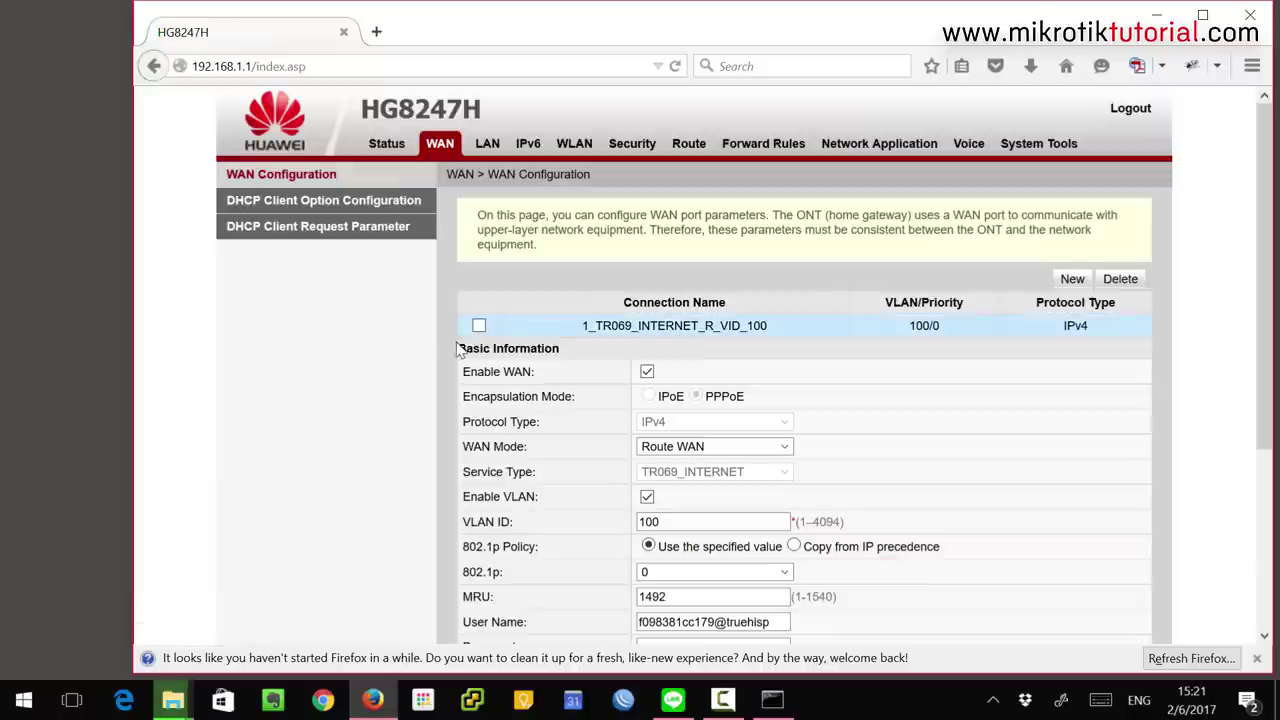
scroll(938, 388, down, 4)
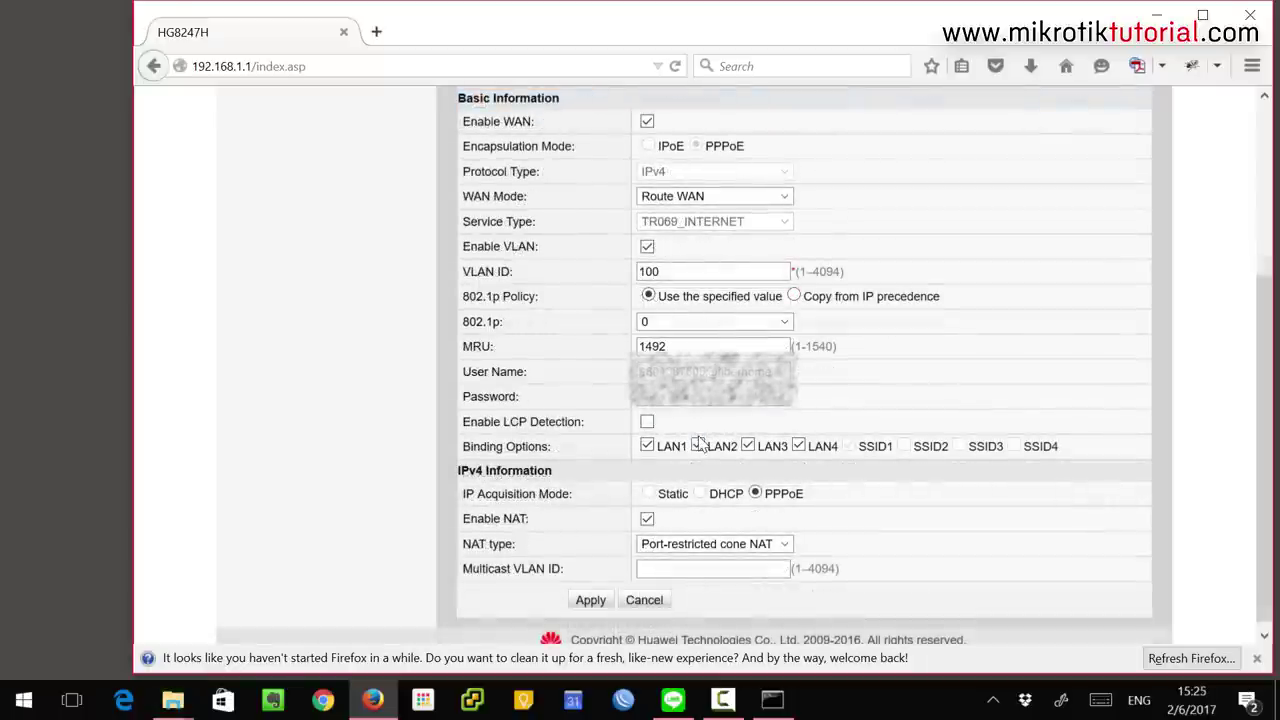
click(698, 447)
click(748, 446)
click(799, 446)
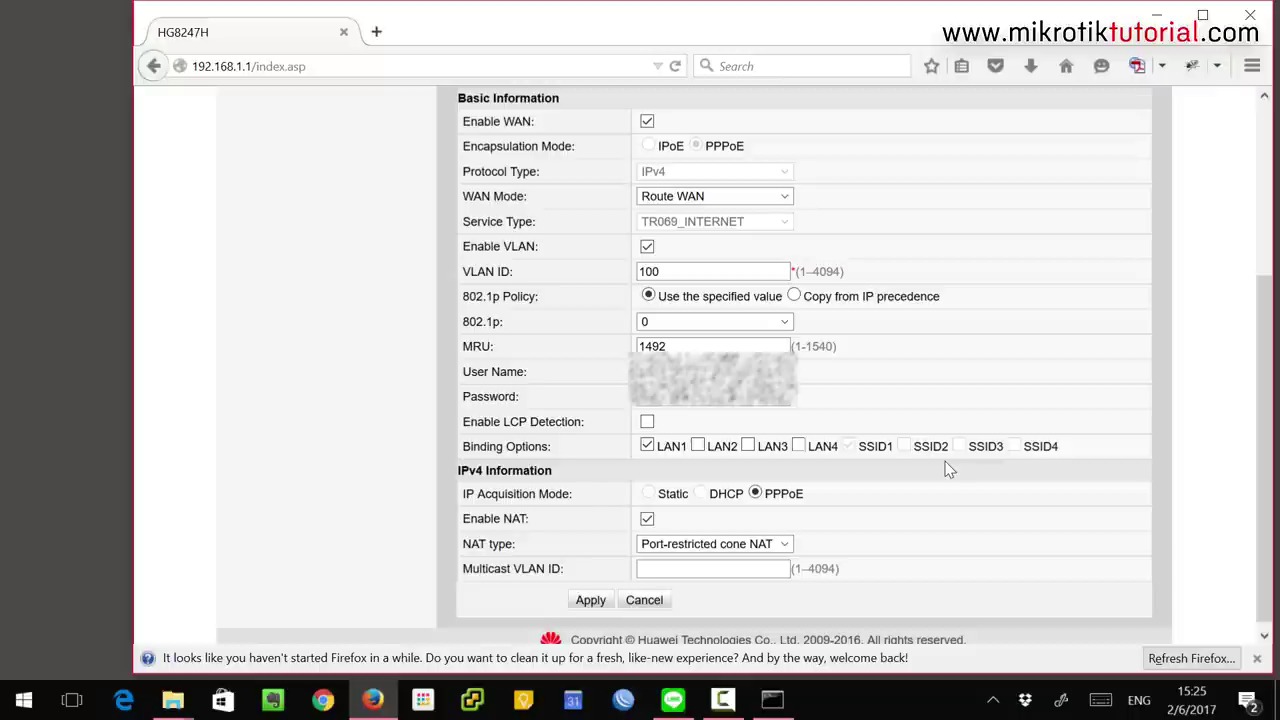
scroll(948, 468, down, 1)
click(590, 595)
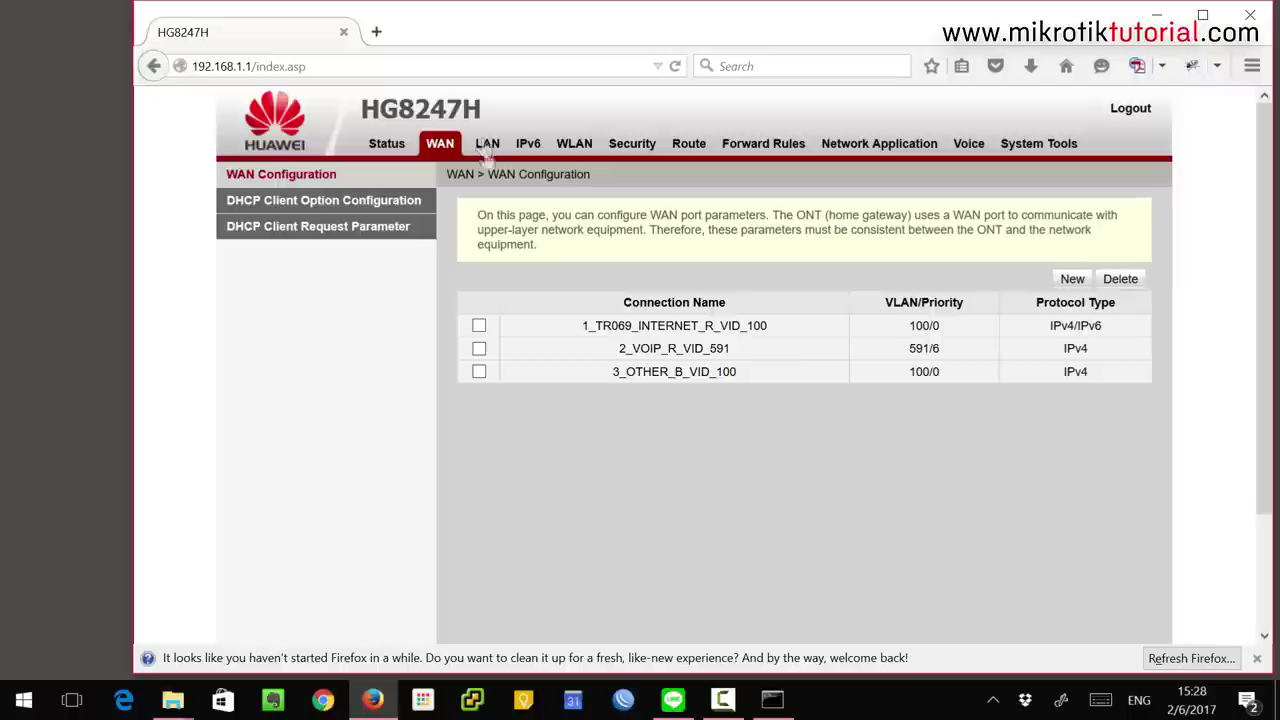
Delete the 1_TR069_INTERNET_R_VID_100 connection and start a new WAN connection
click(479, 327)
click(1122, 280)
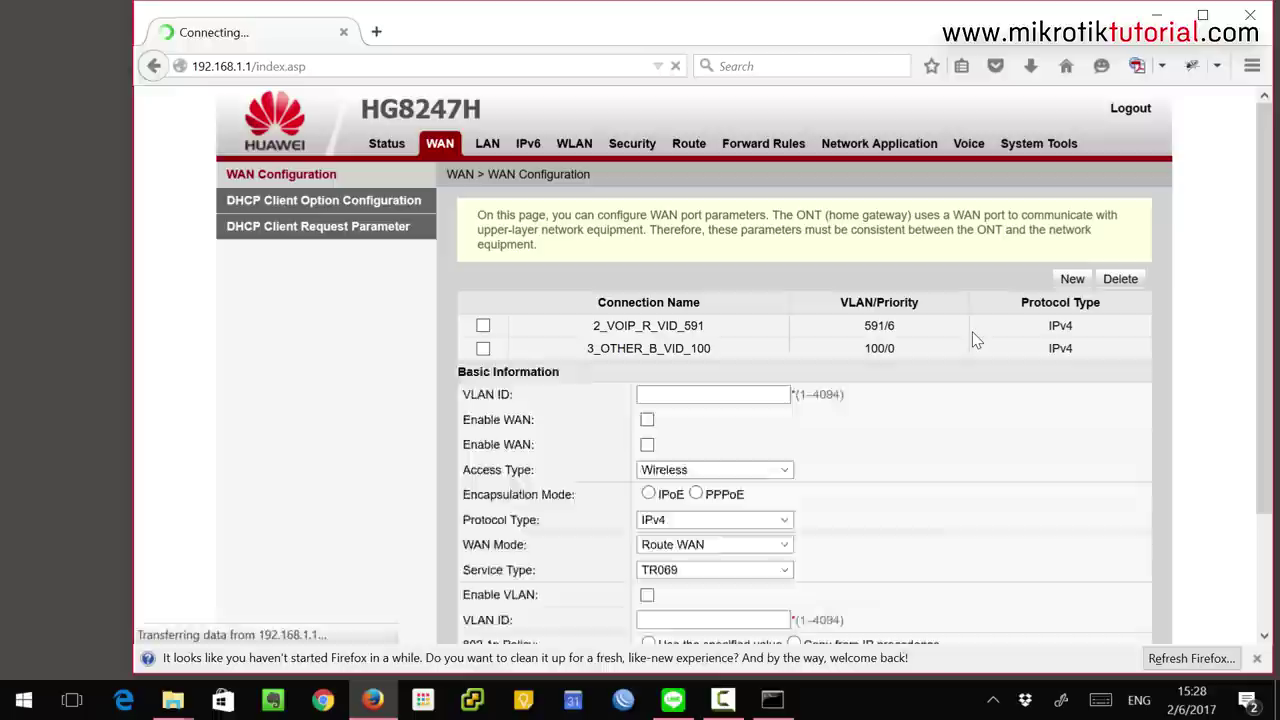
click(1071, 279)
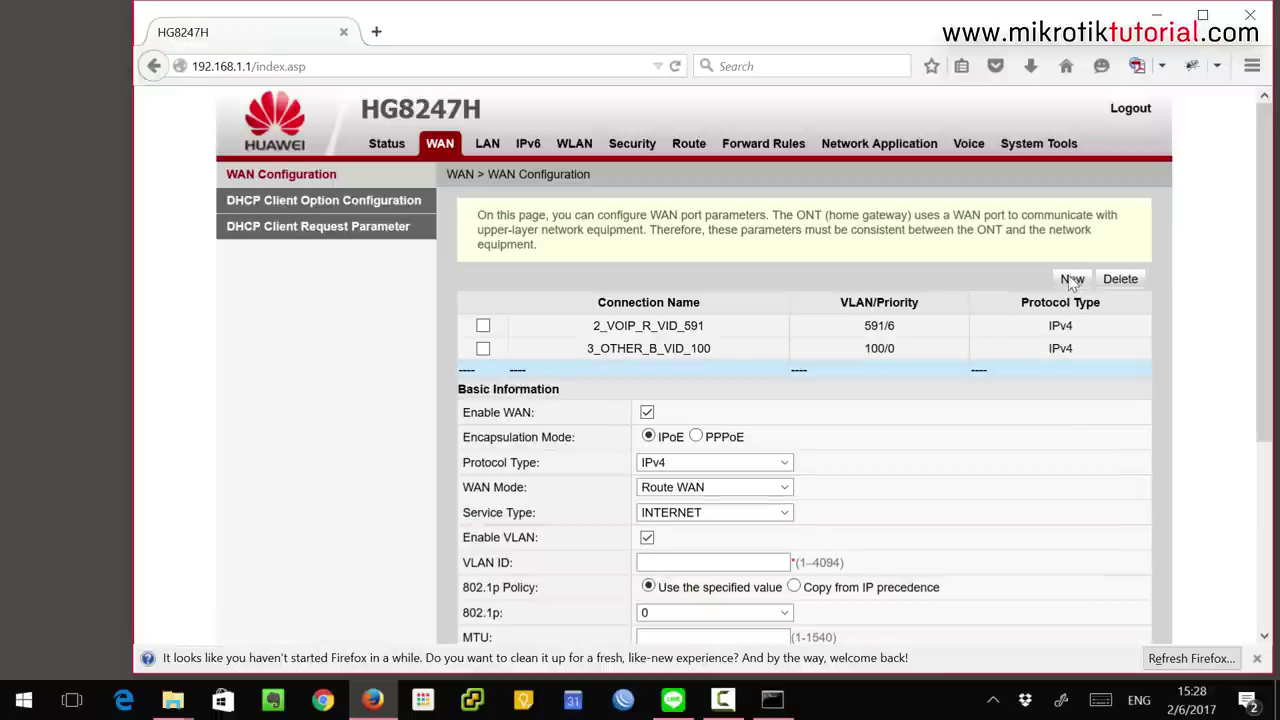
scroll(977, 342, down, 2)
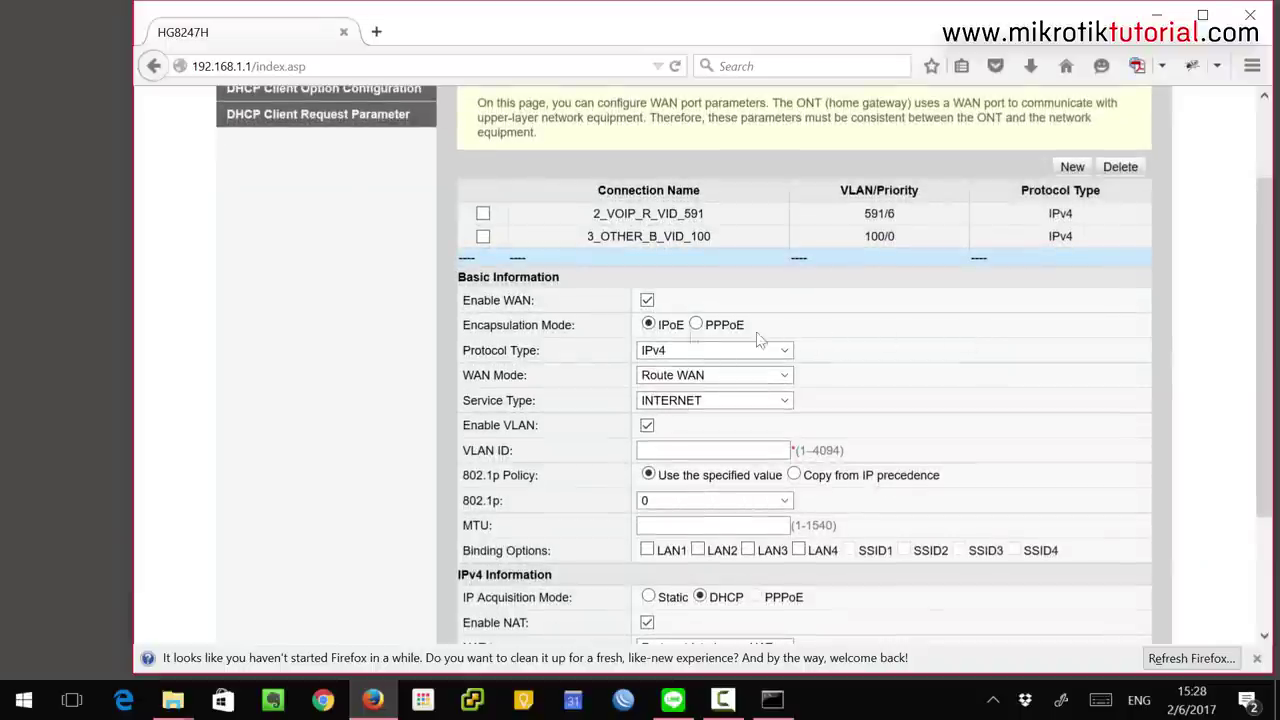
Set the new connection to PPPoE encapsulation, IPv4/IPv6 protocol and Bridge WAN mode
click(700, 327)
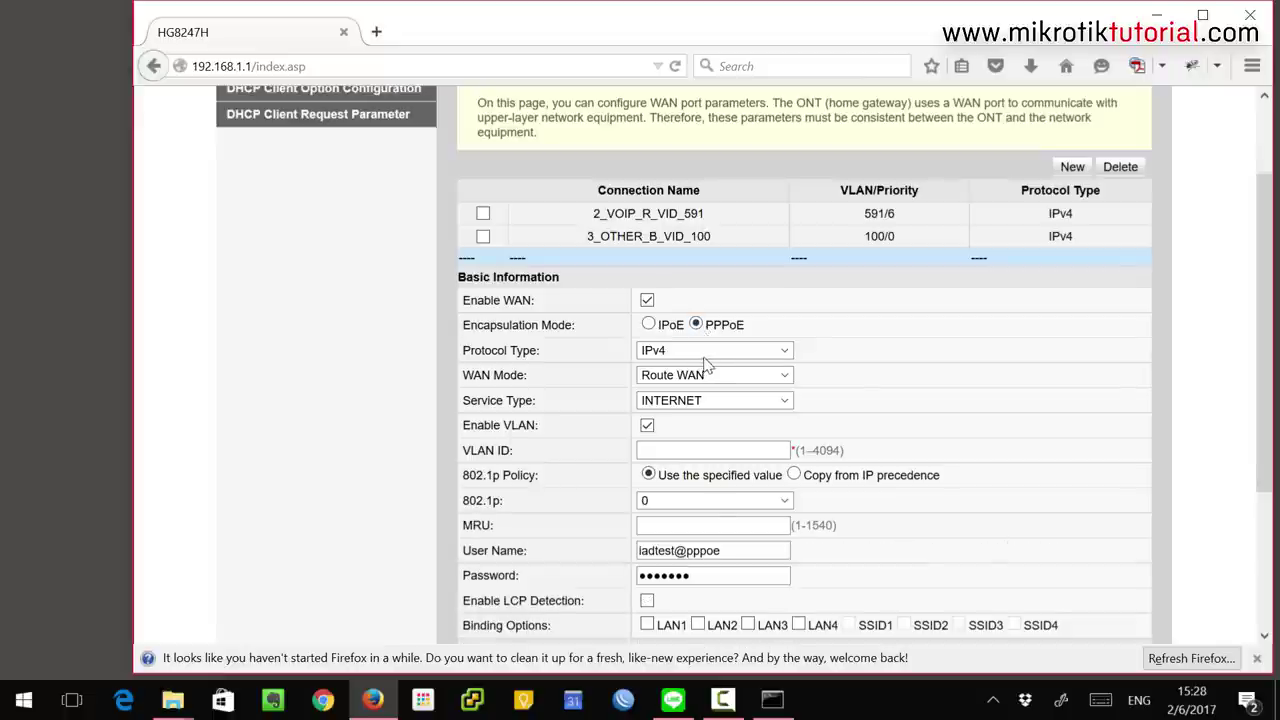
click(713, 352)
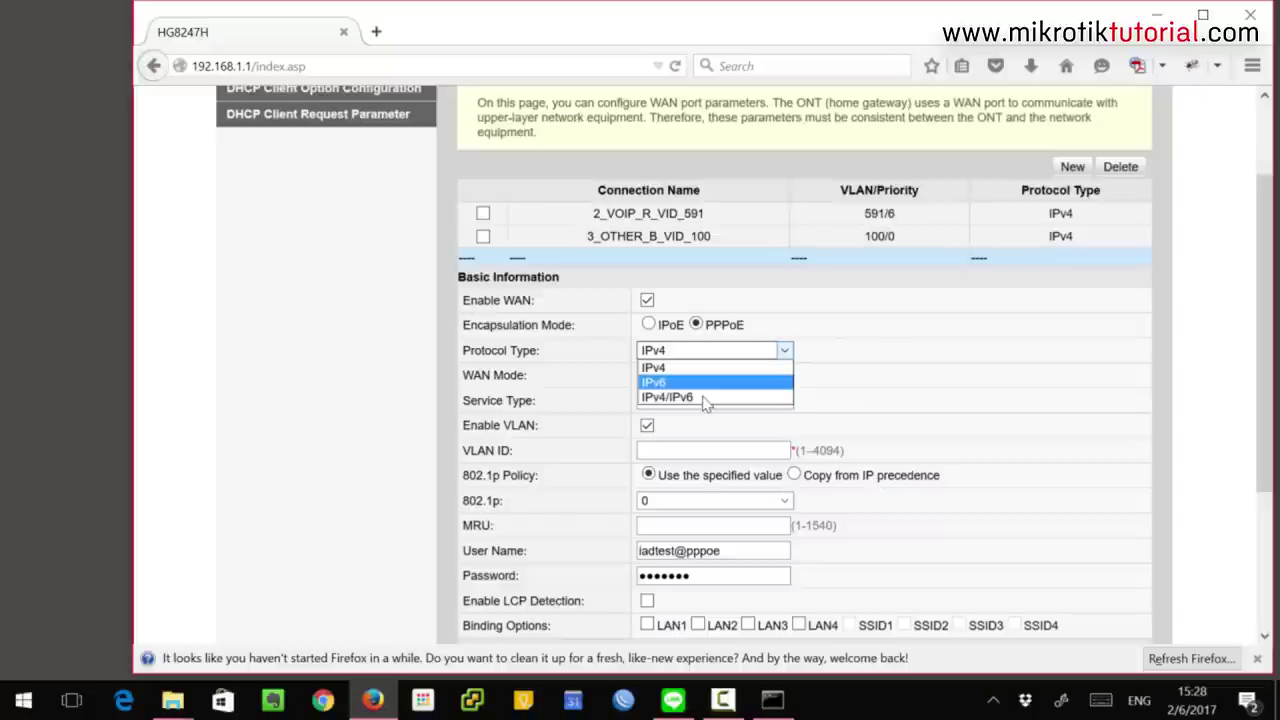
click(706, 397)
click(784, 375)
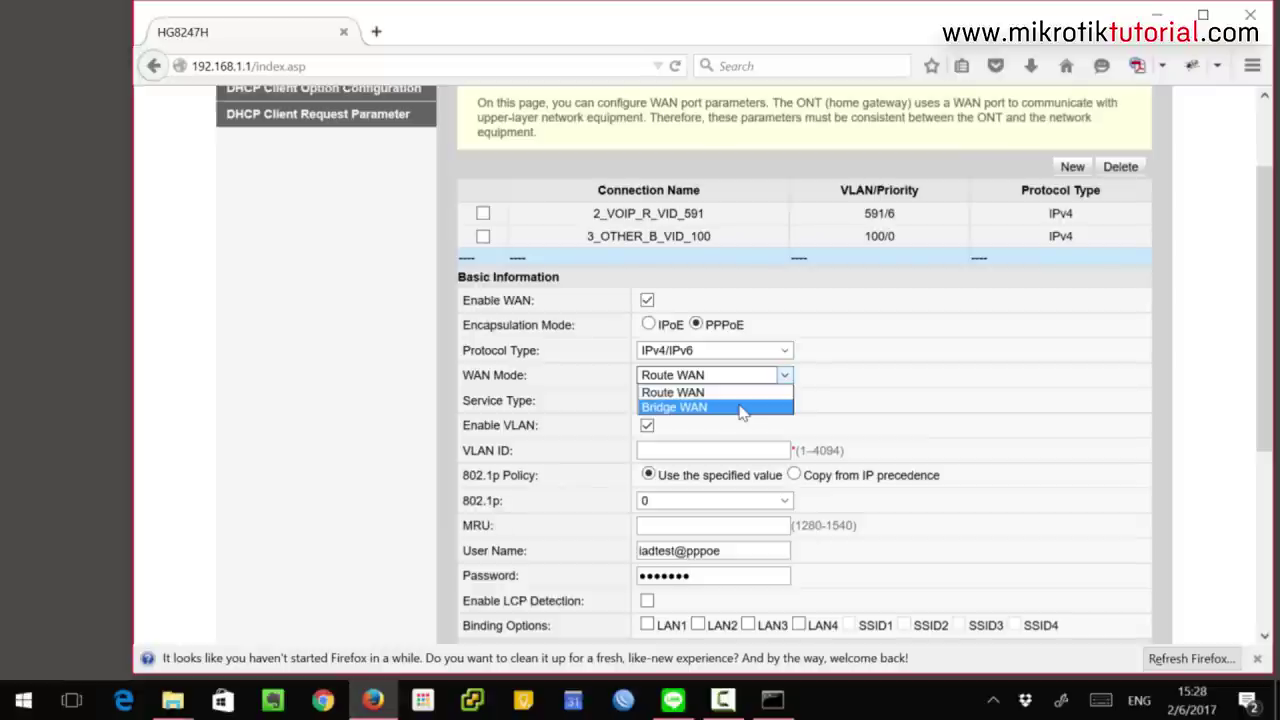
click(740, 408)
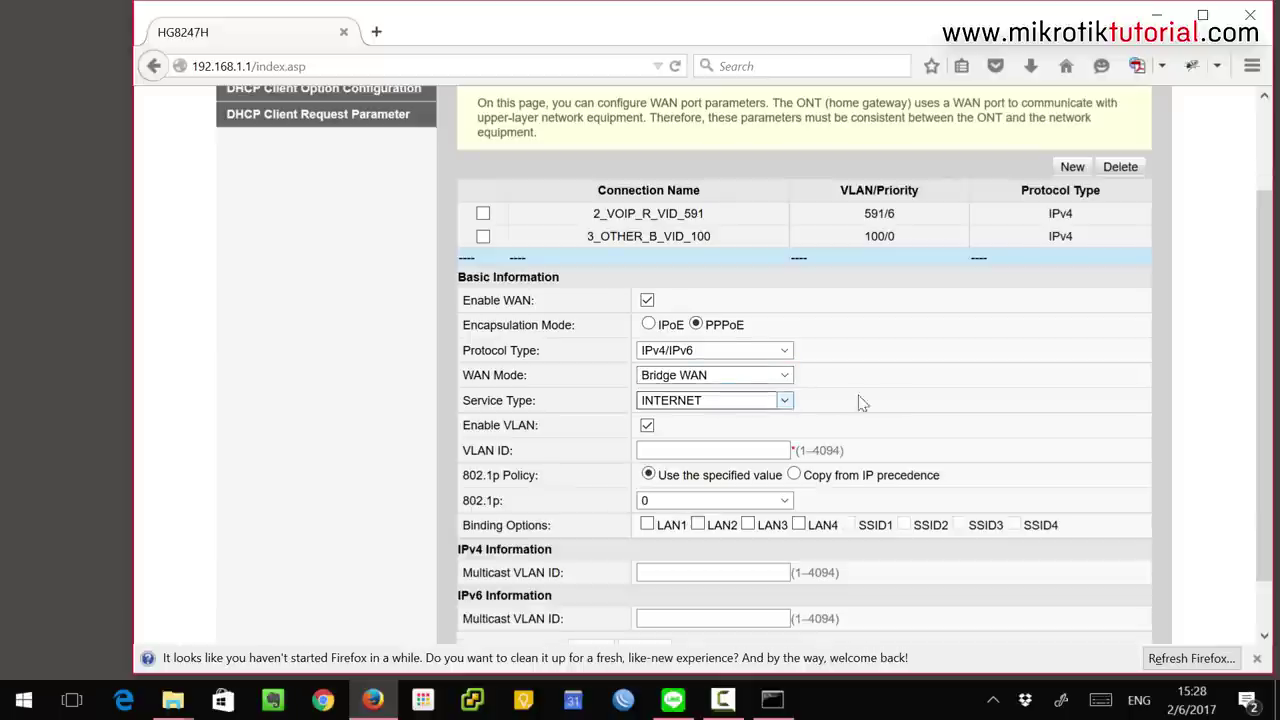
Give the new bridge connection VLAN ID 100, bind it to LAN1, and save it
scroll(822, 393, down, 2)
click(743, 393)
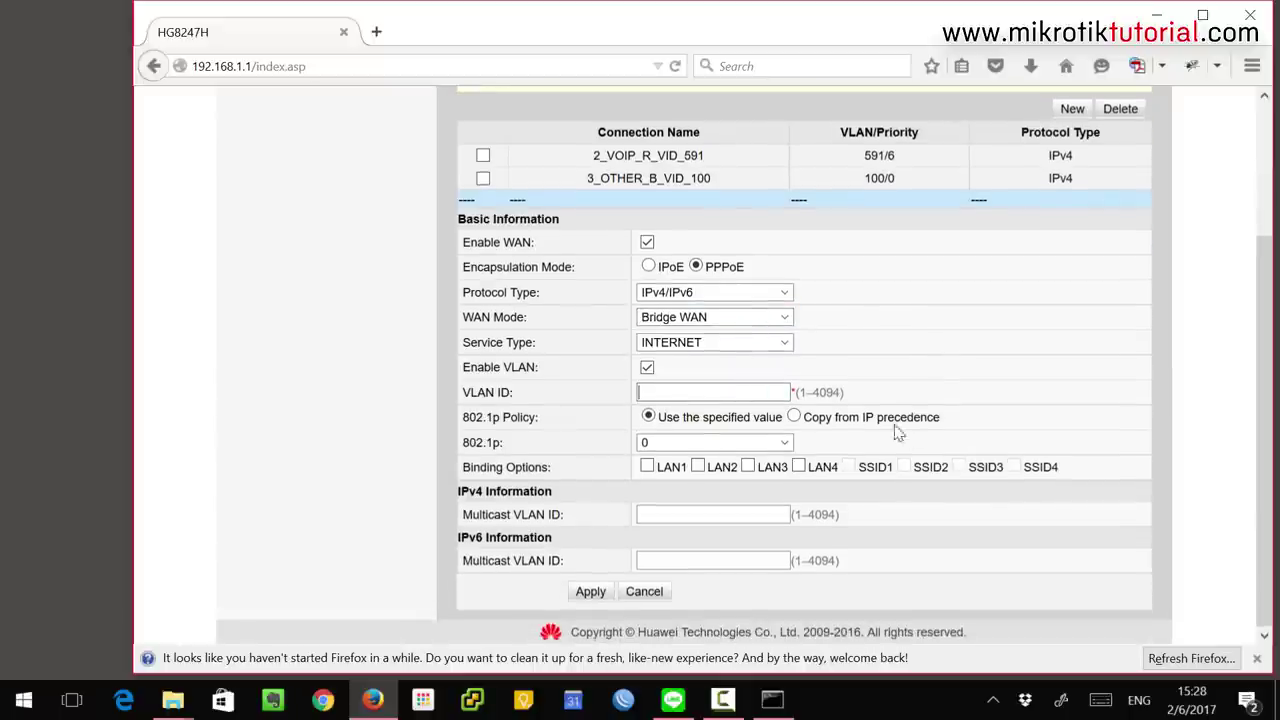
text(100)
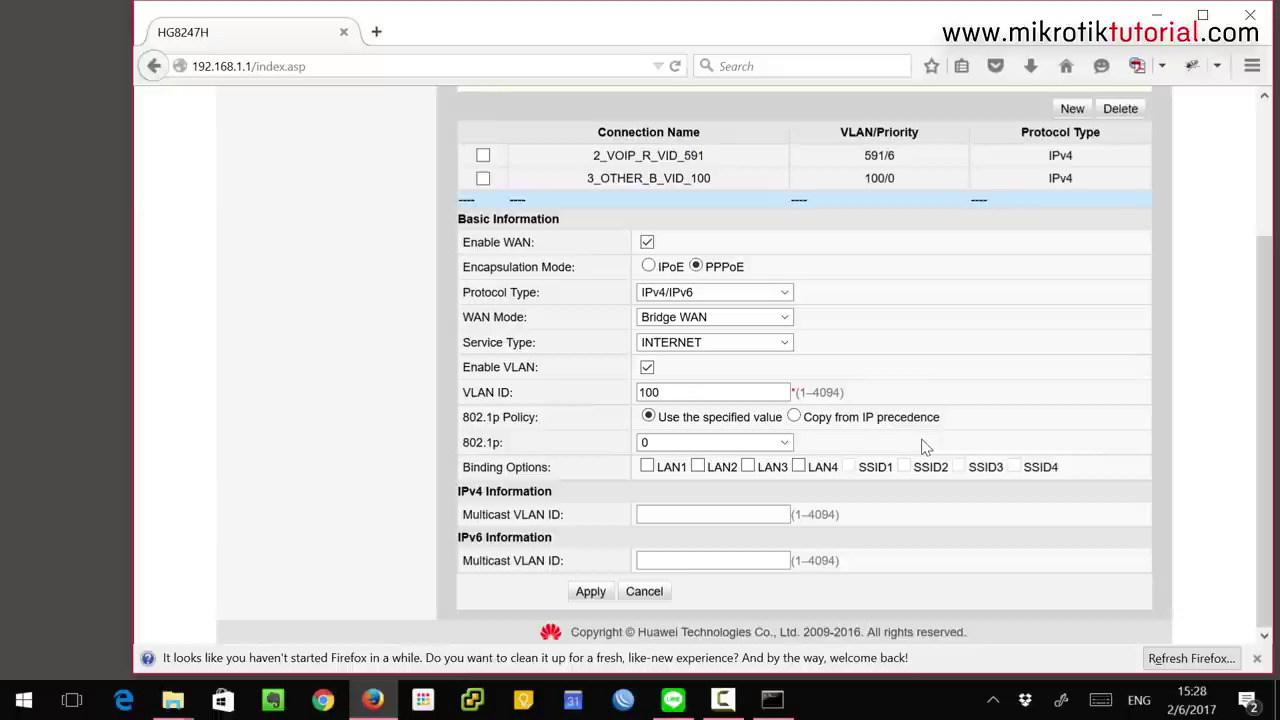
click(647, 470)
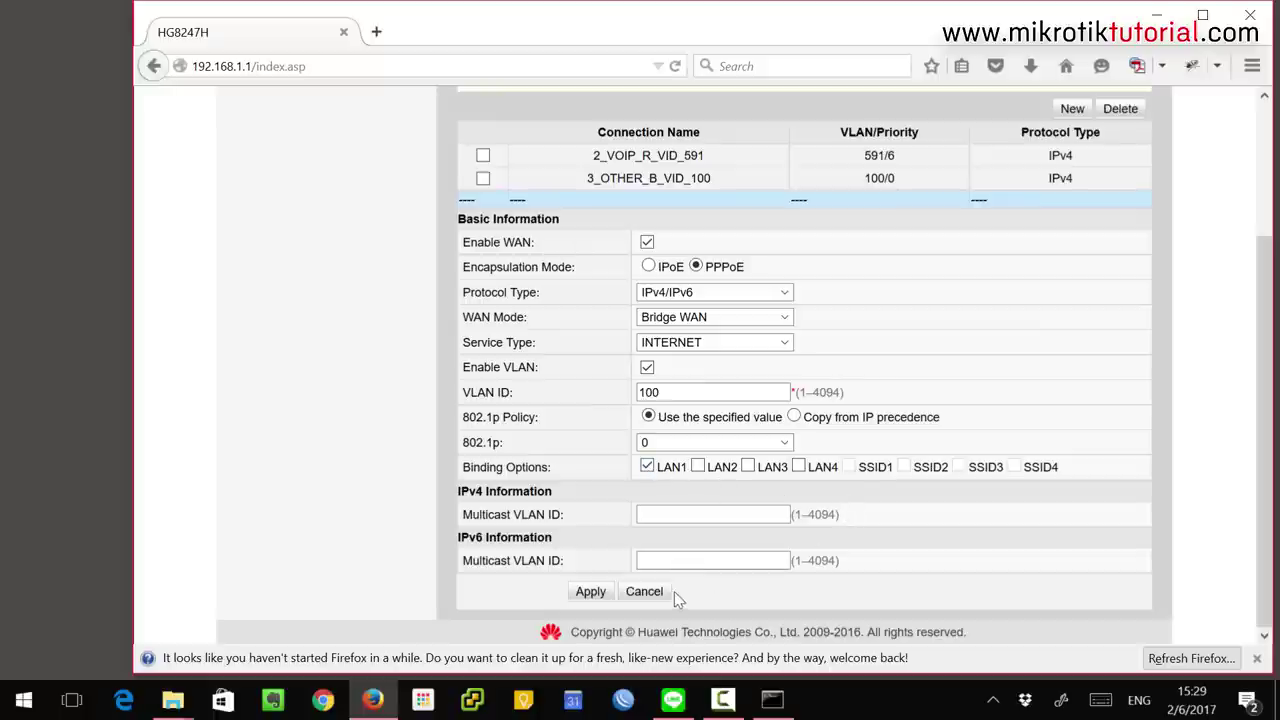
click(596, 592)
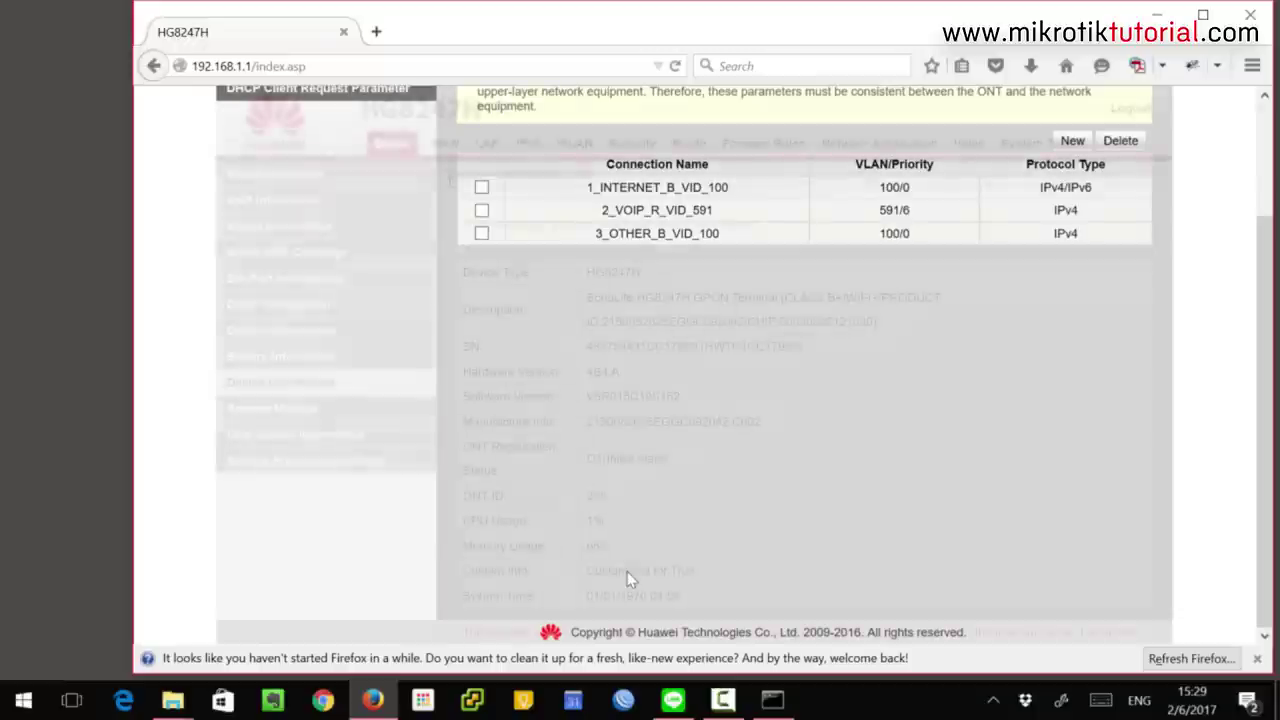
Uncheck Enable WLAN in the WLAN Basic Configuration to turn off the ONT's wireless
click(569, 145)
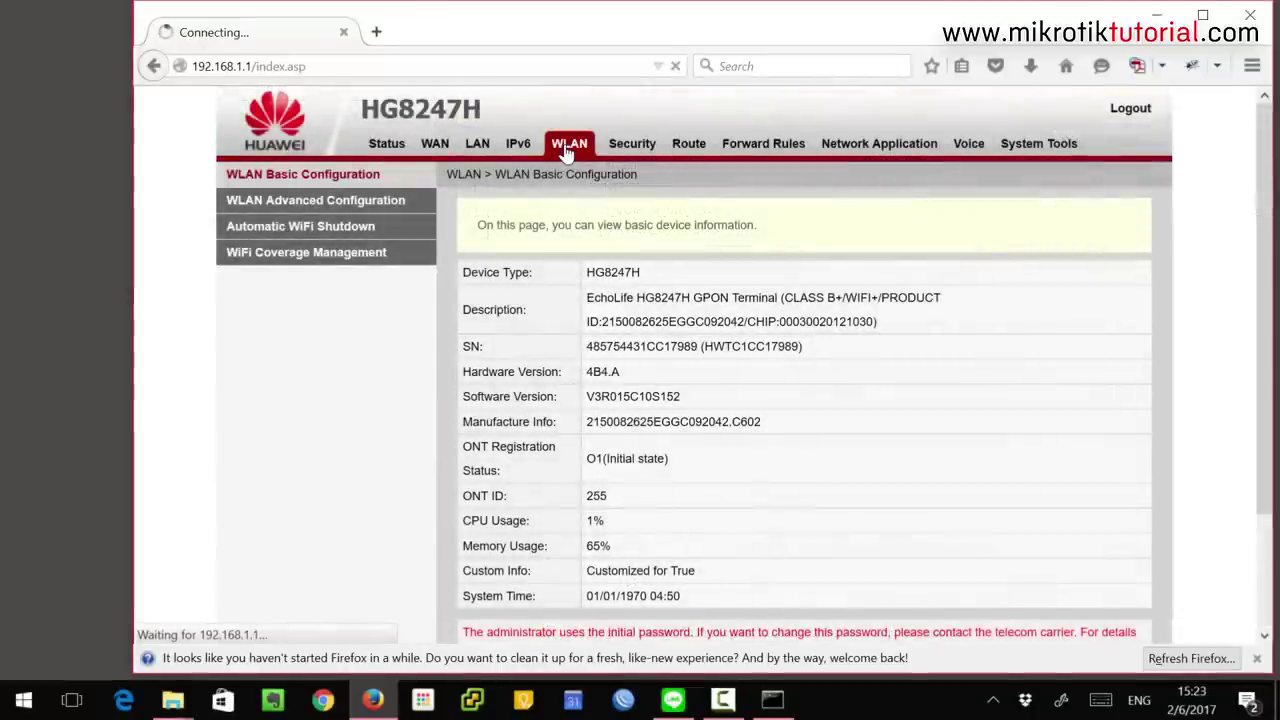
click(467, 312)
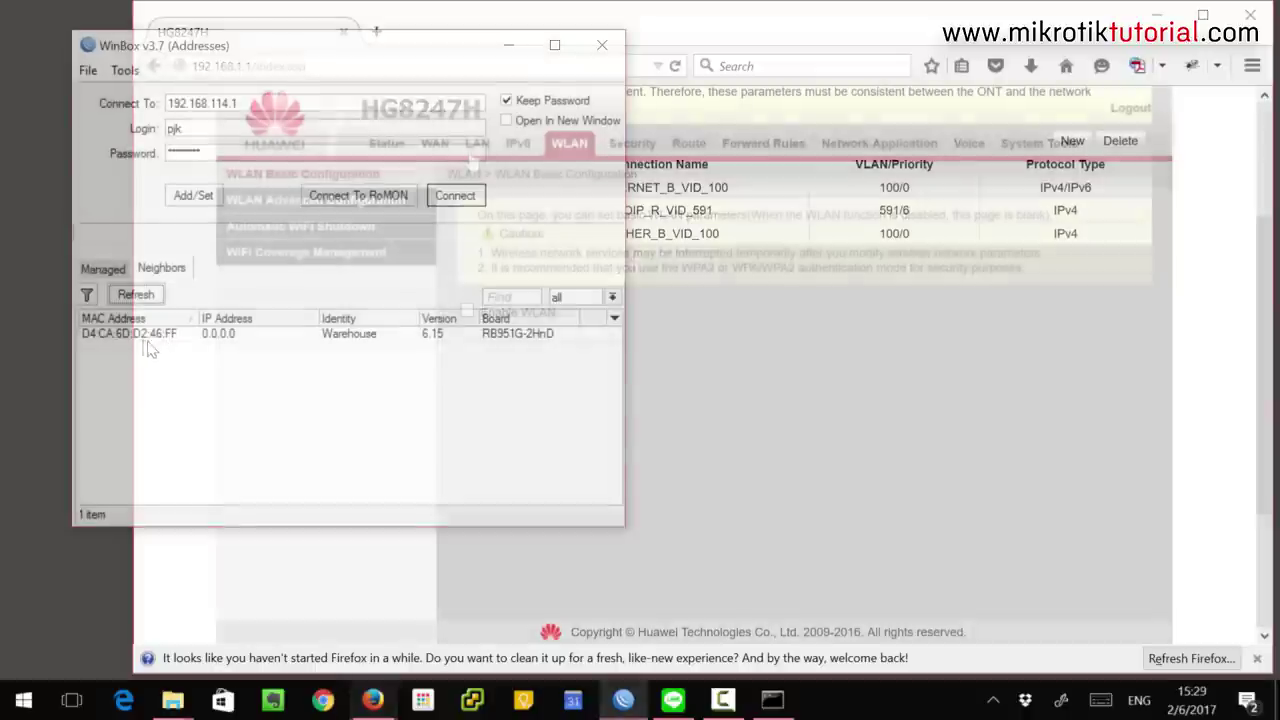
Connect to the Warehouse router from Neighbors and begin adding an interface
click(133, 334)
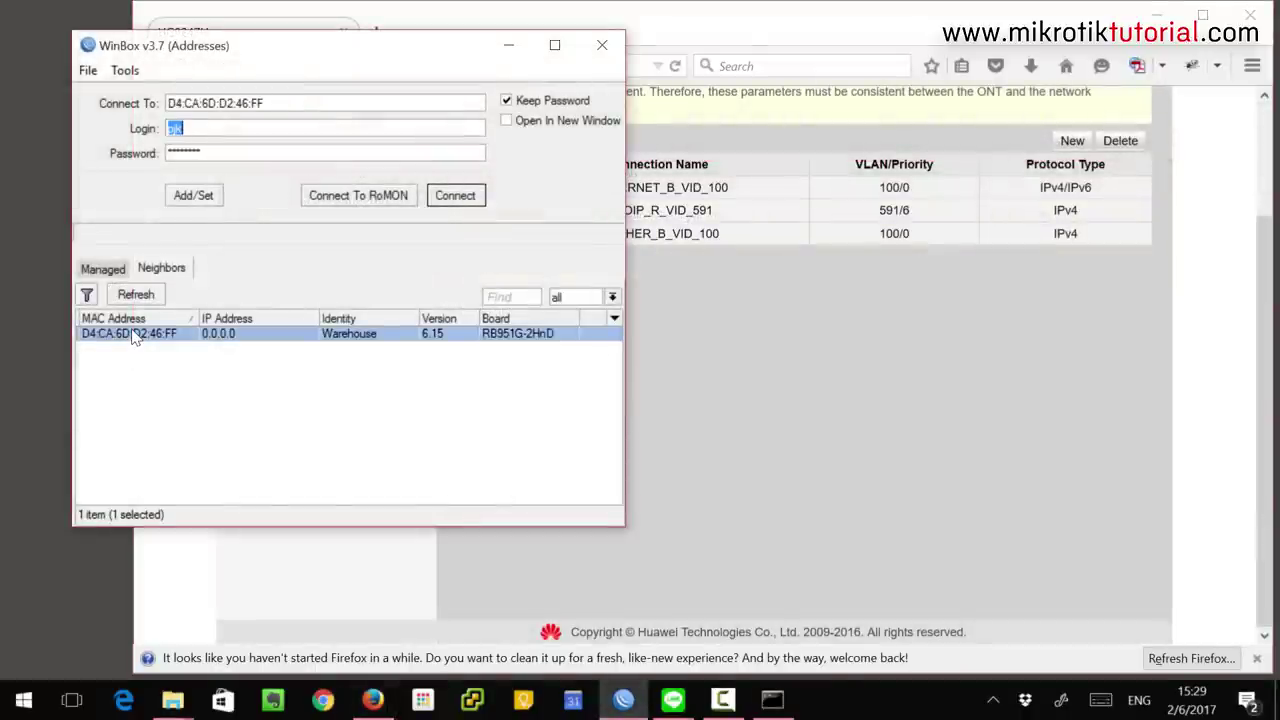
click(458, 200)
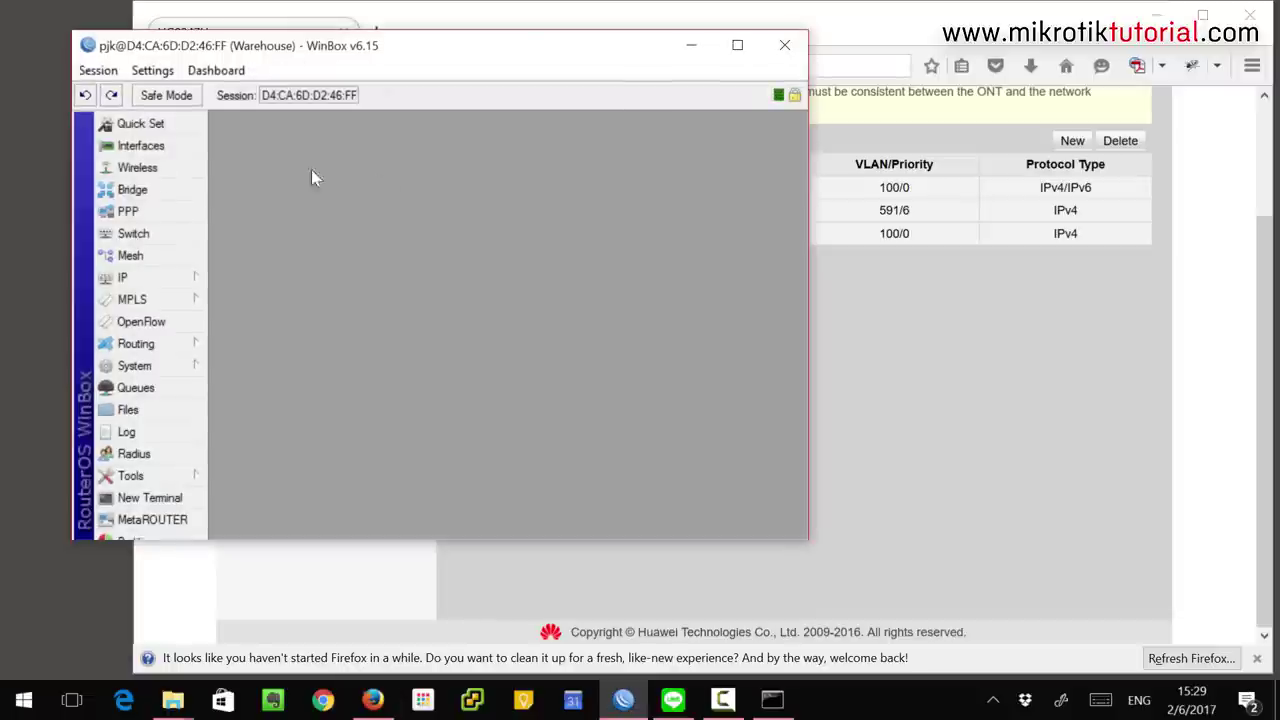
click(141, 146)
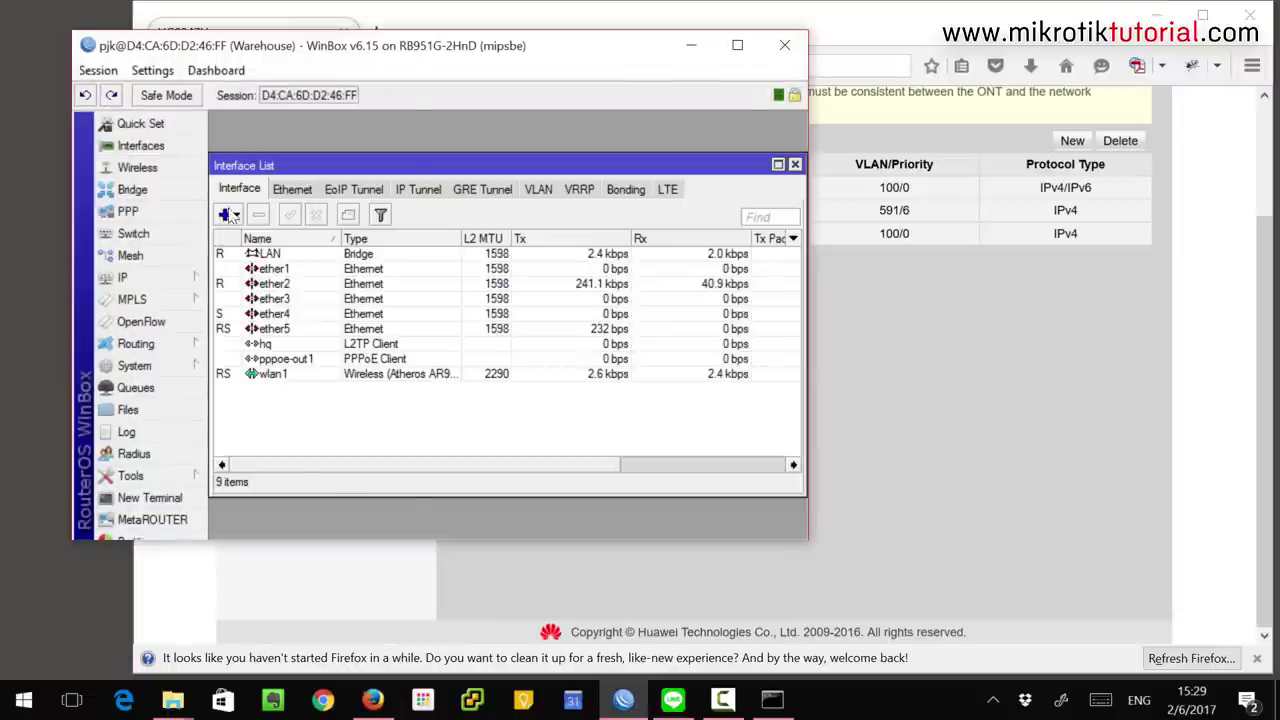
click(228, 216)
Create PPPoE client wan1 on ether2 with the ISP user name, password and Use Peer DNS
click(265, 600)
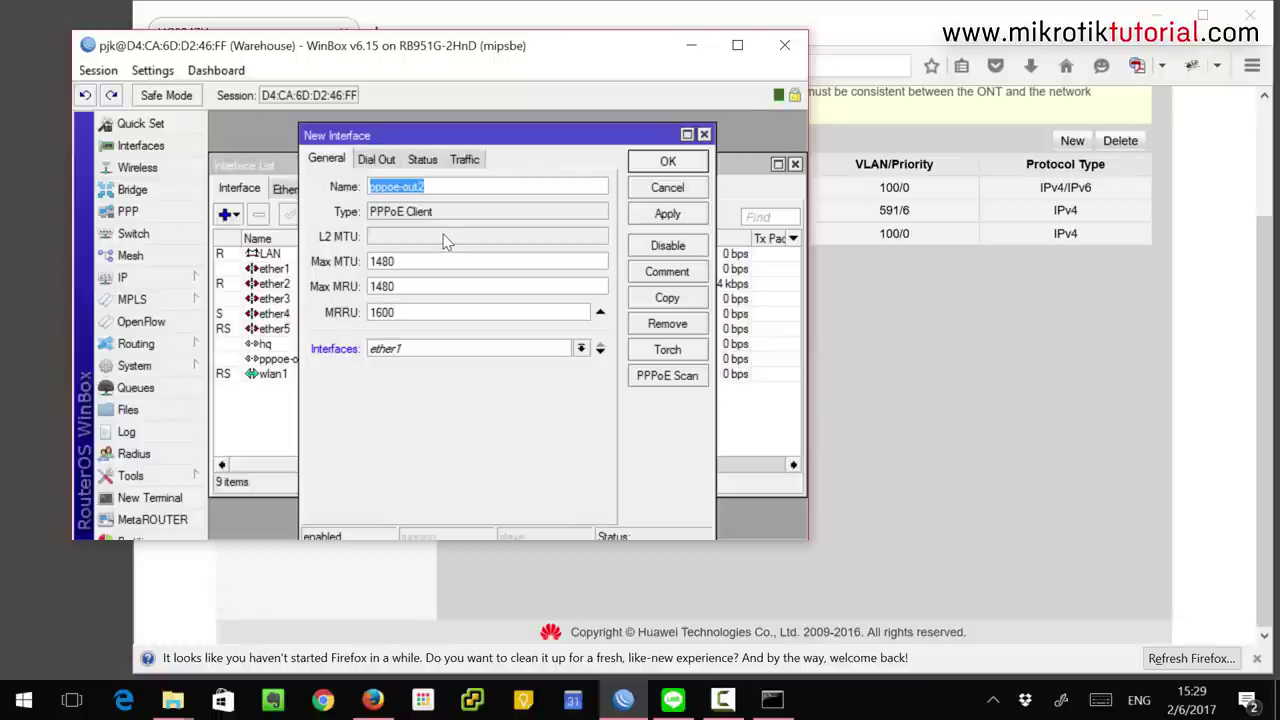
text(wan1)
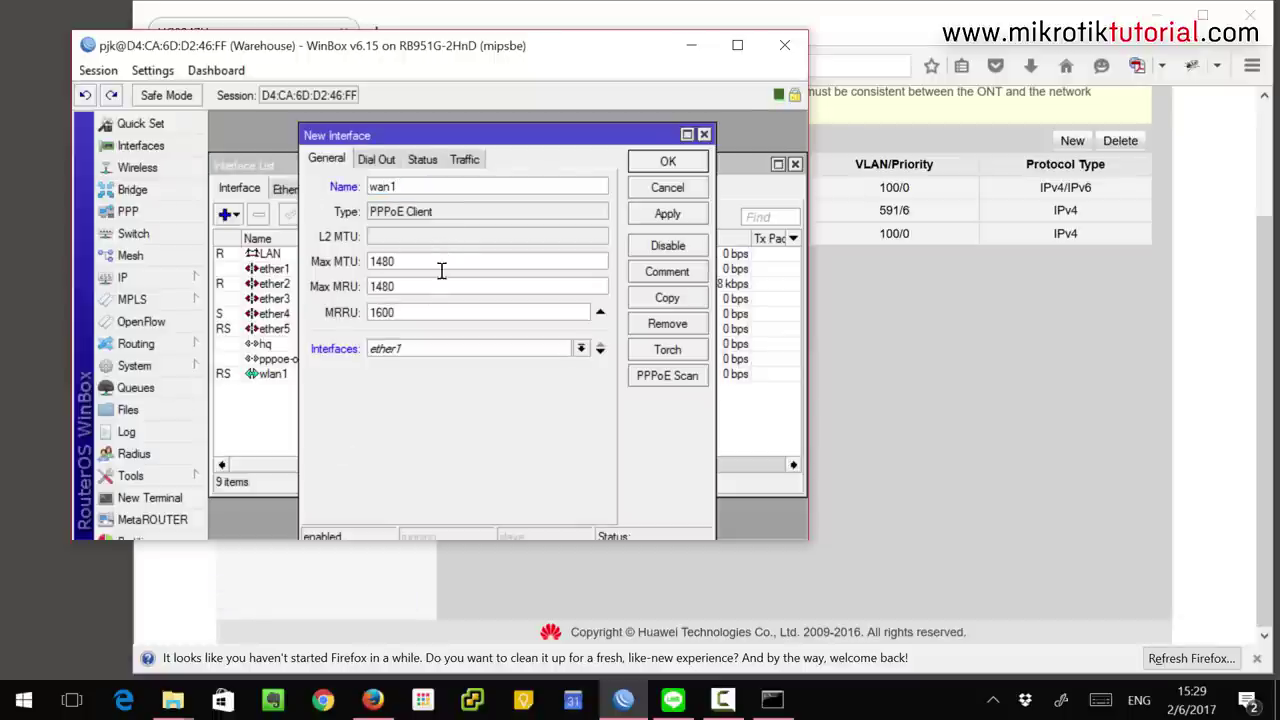
click(436, 348)
click(412, 390)
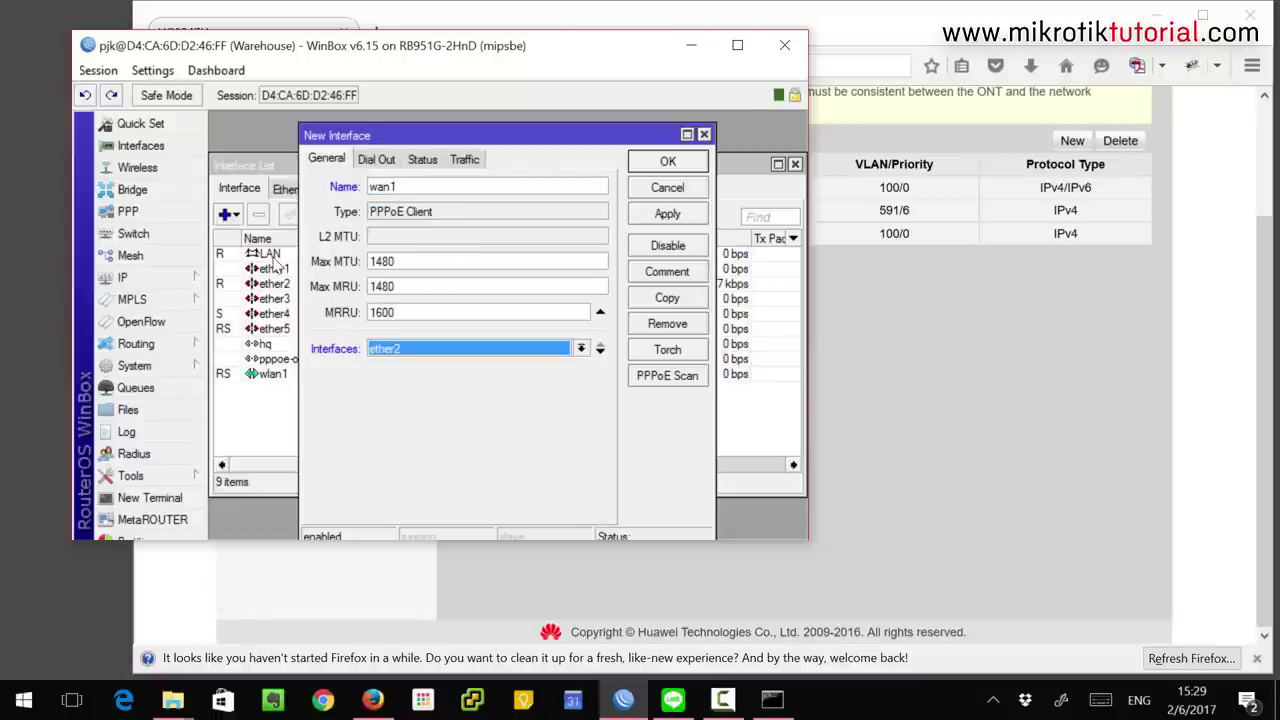
click(380, 163)
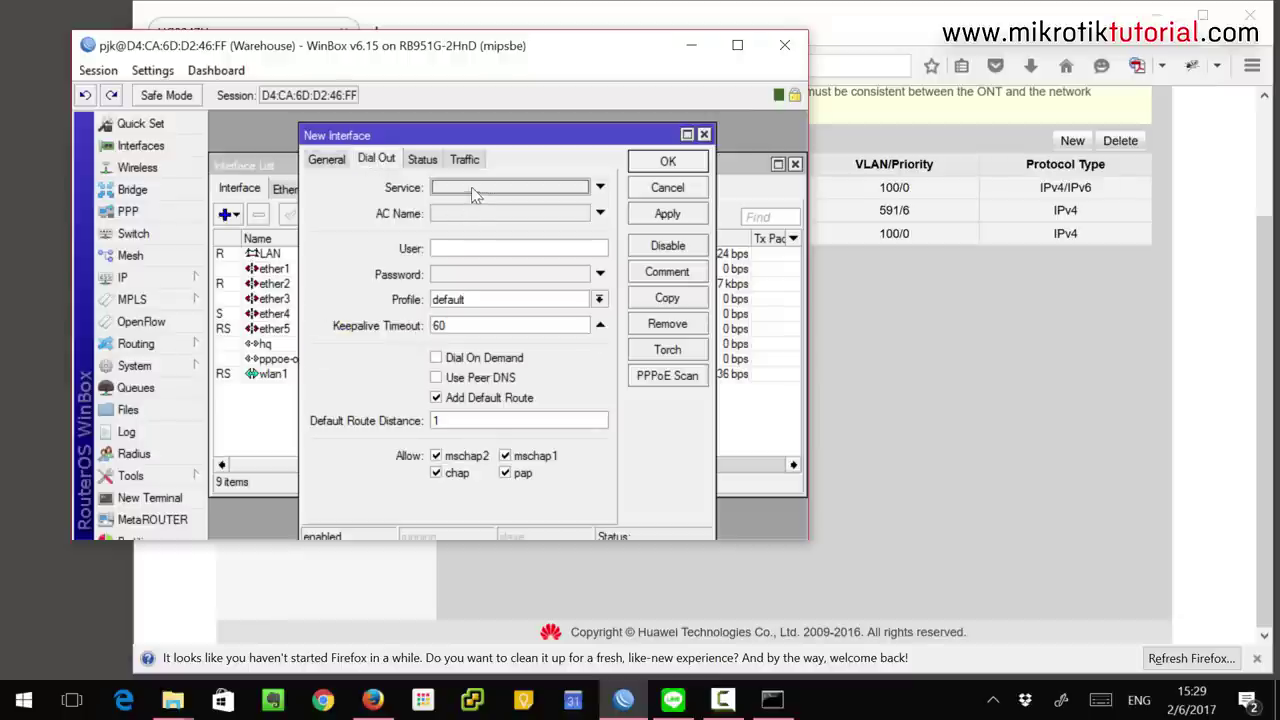
click(466, 247)
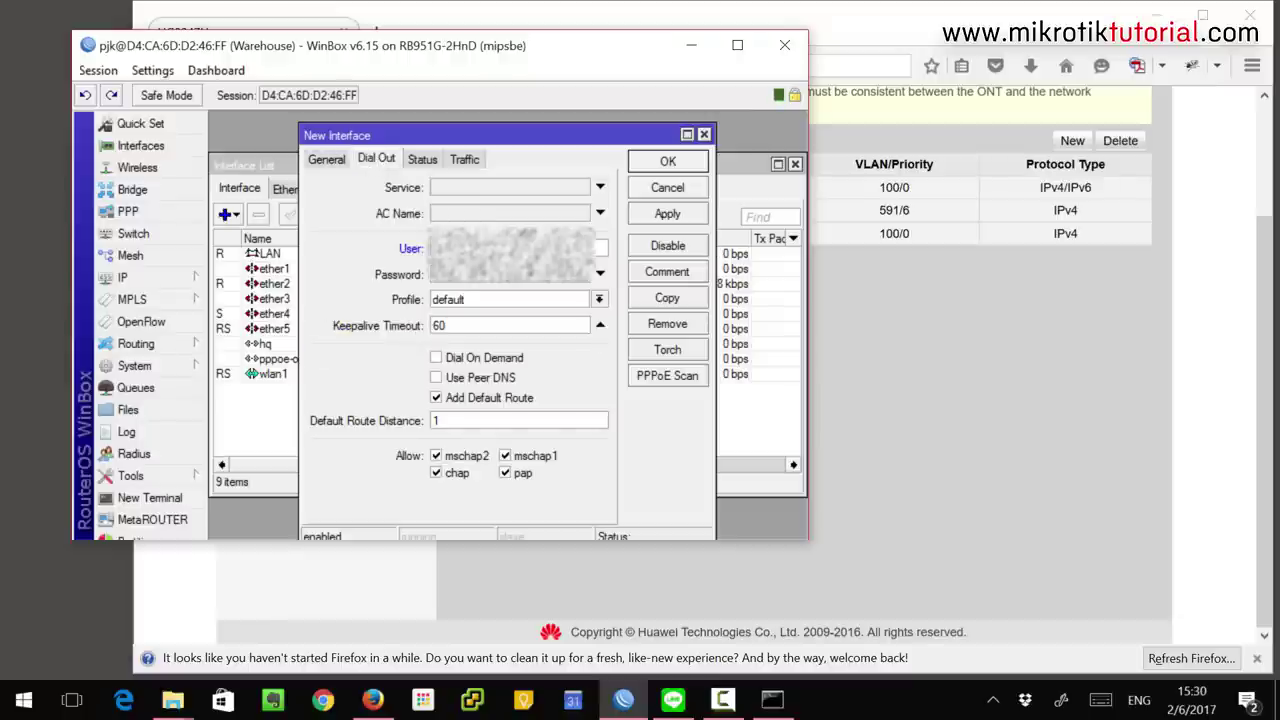
key(Tab)
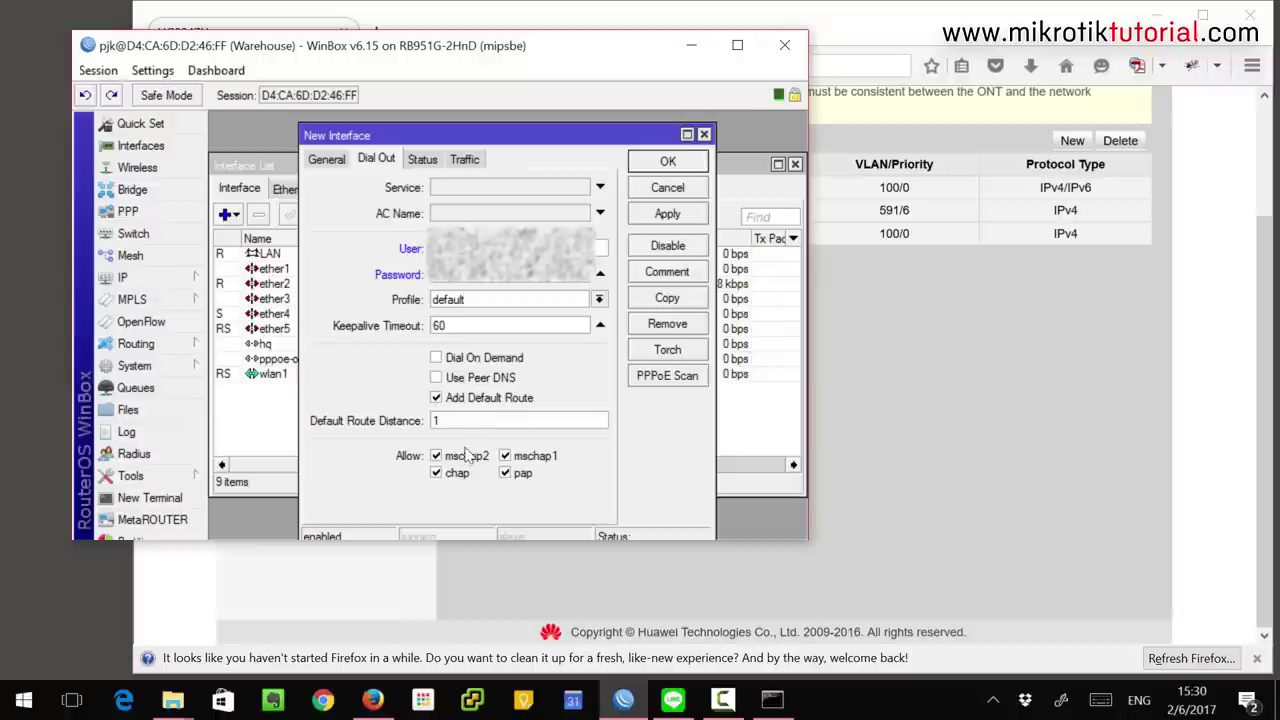
click(476, 378)
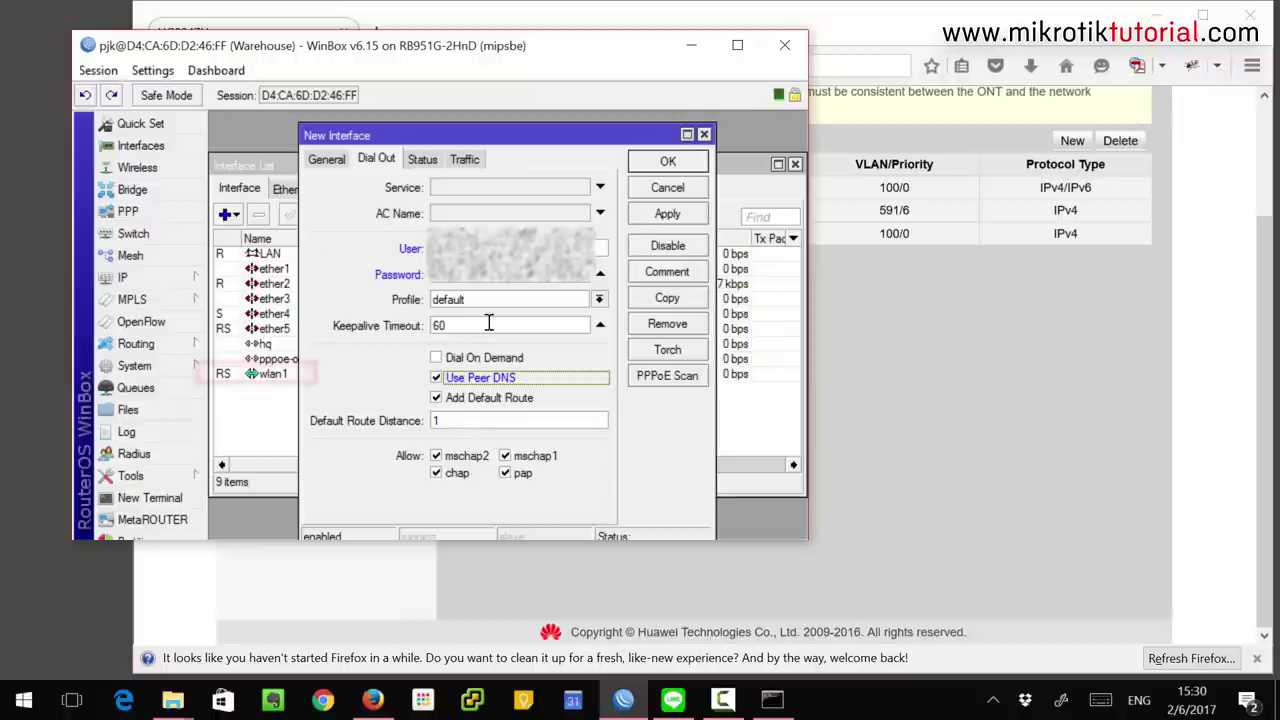
click(667, 213)
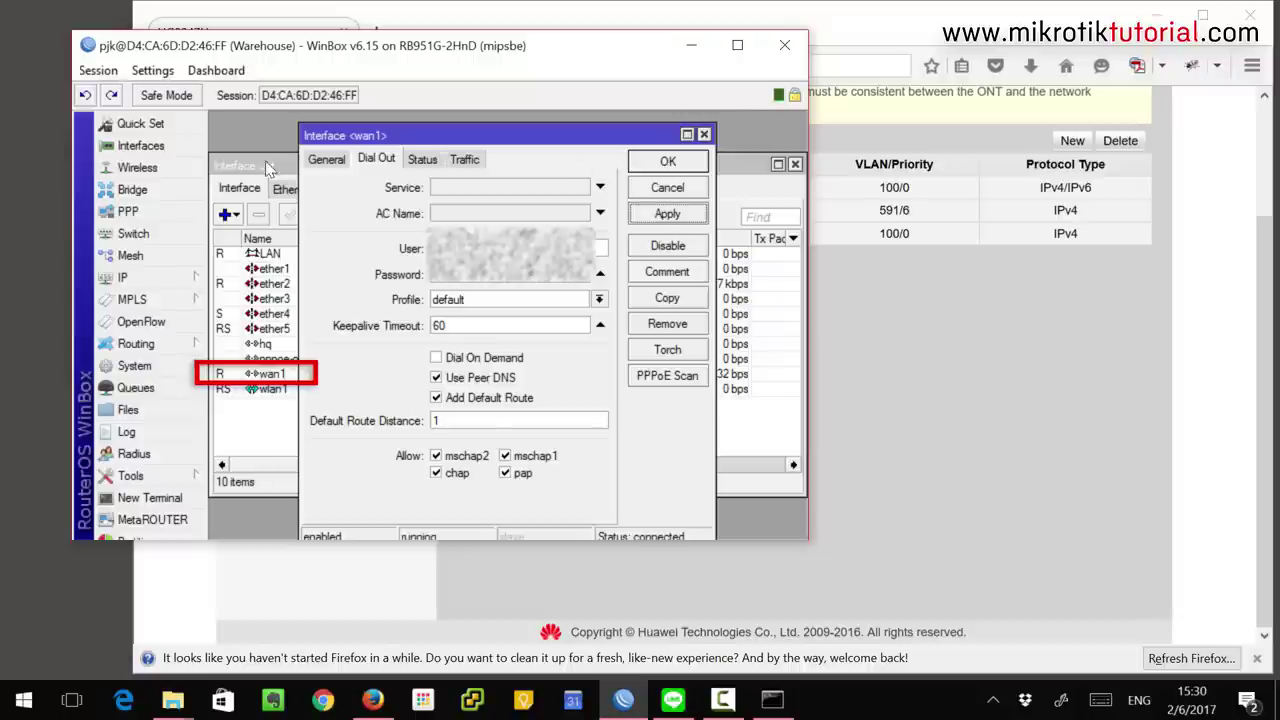
click(122, 277)
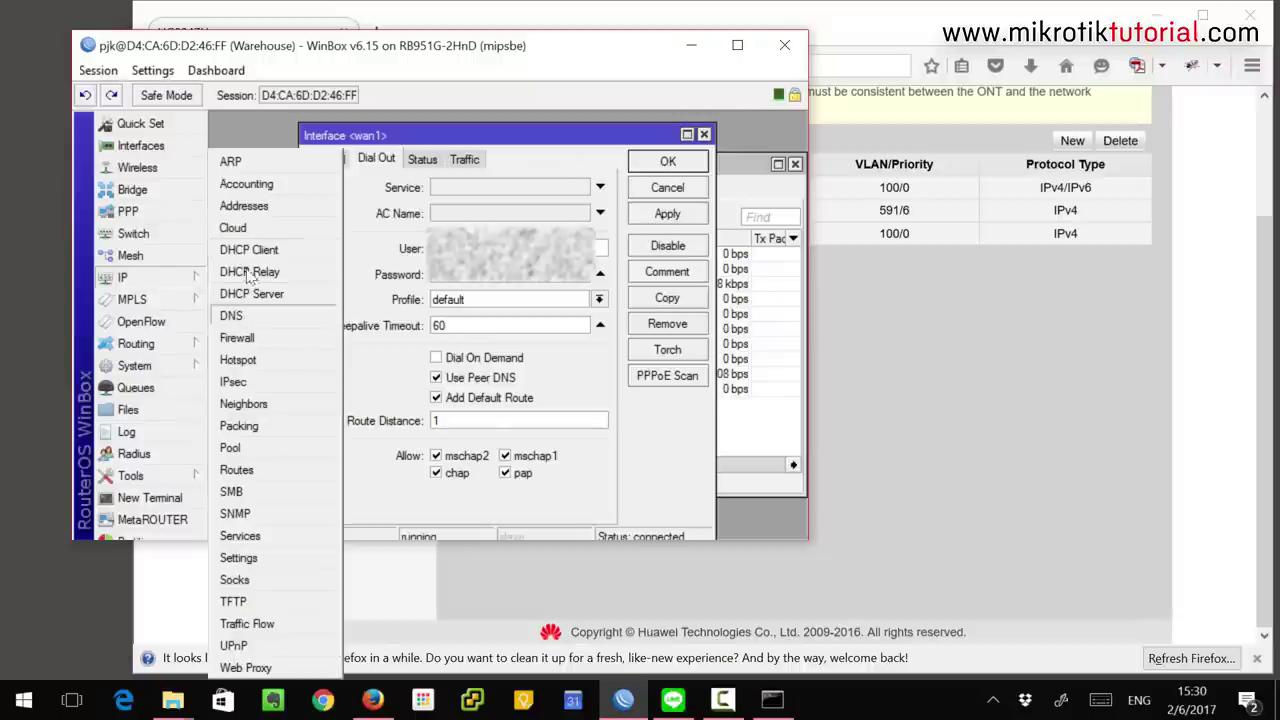
click(244, 206)
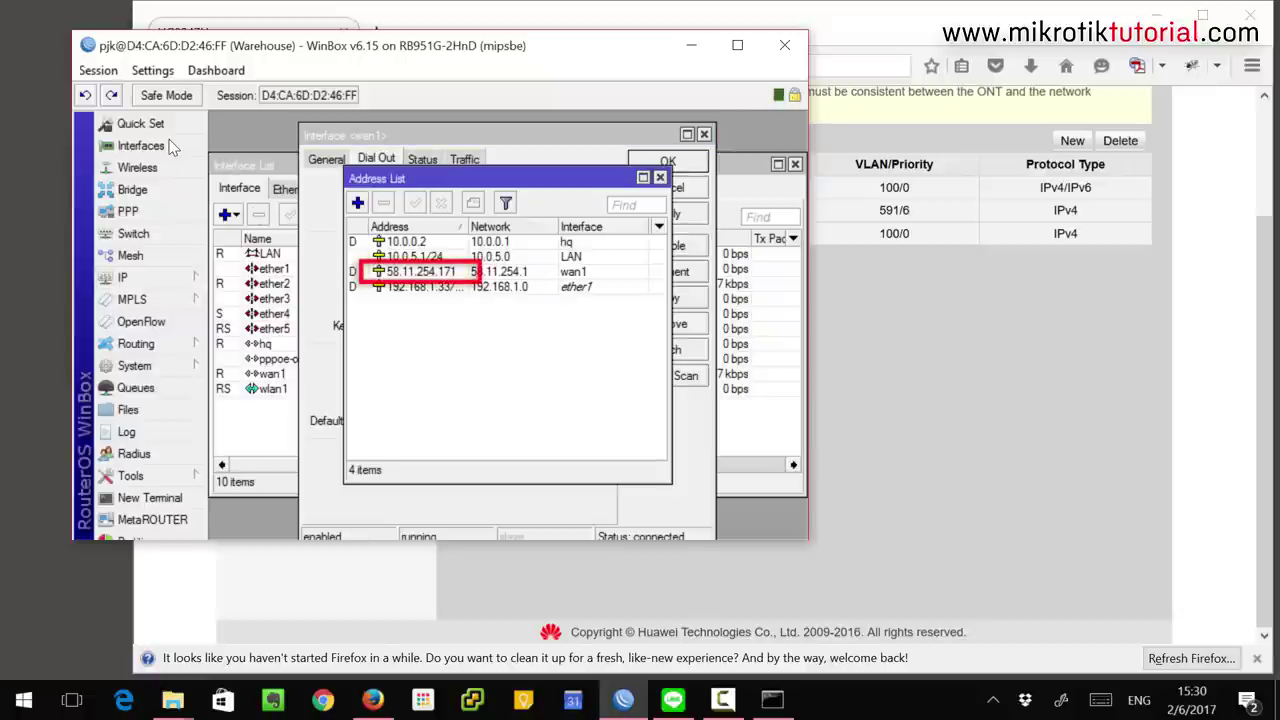
click(423, 273)
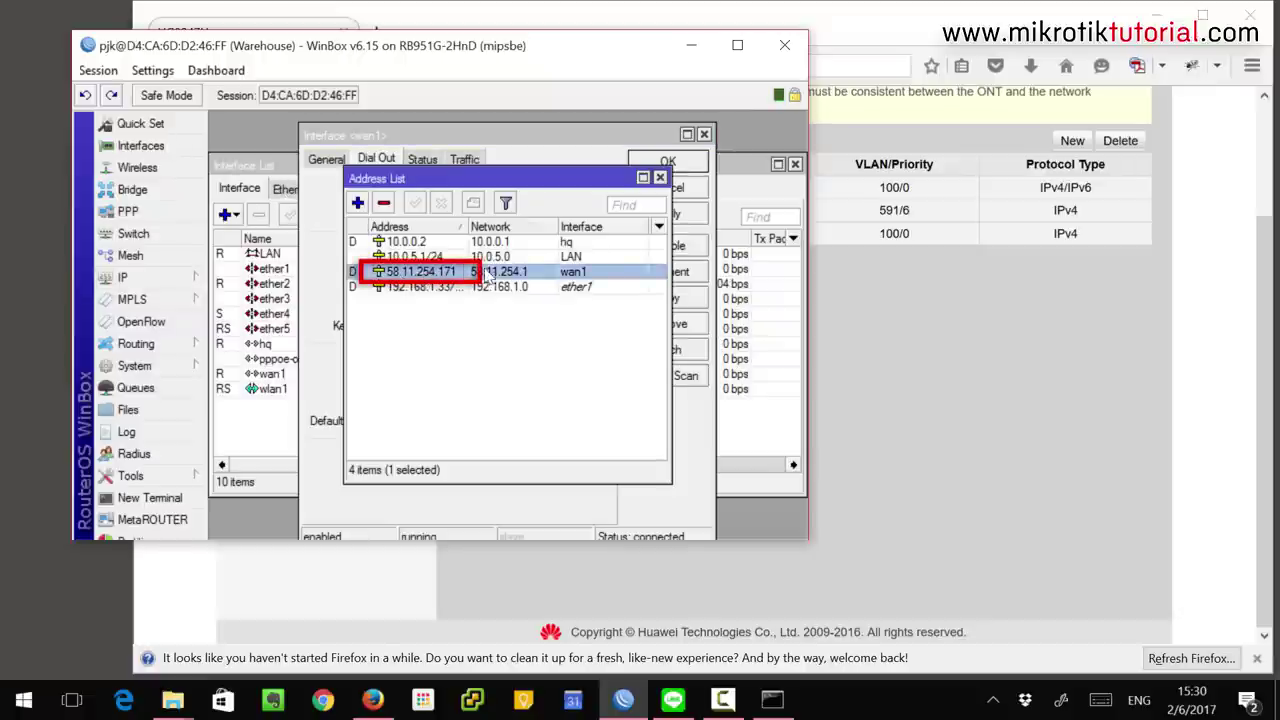